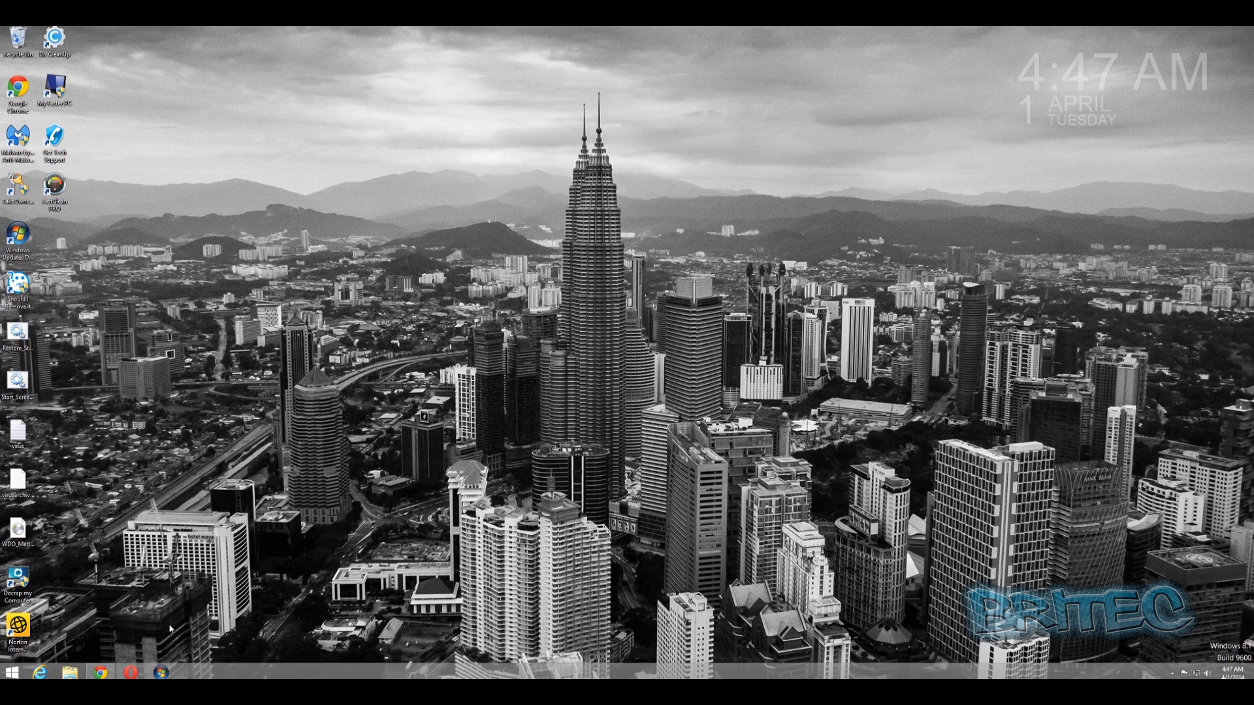
Open Google Chrome and look through the Toshiba Bloatware page on the Should I Remove It? website
click(100, 672)
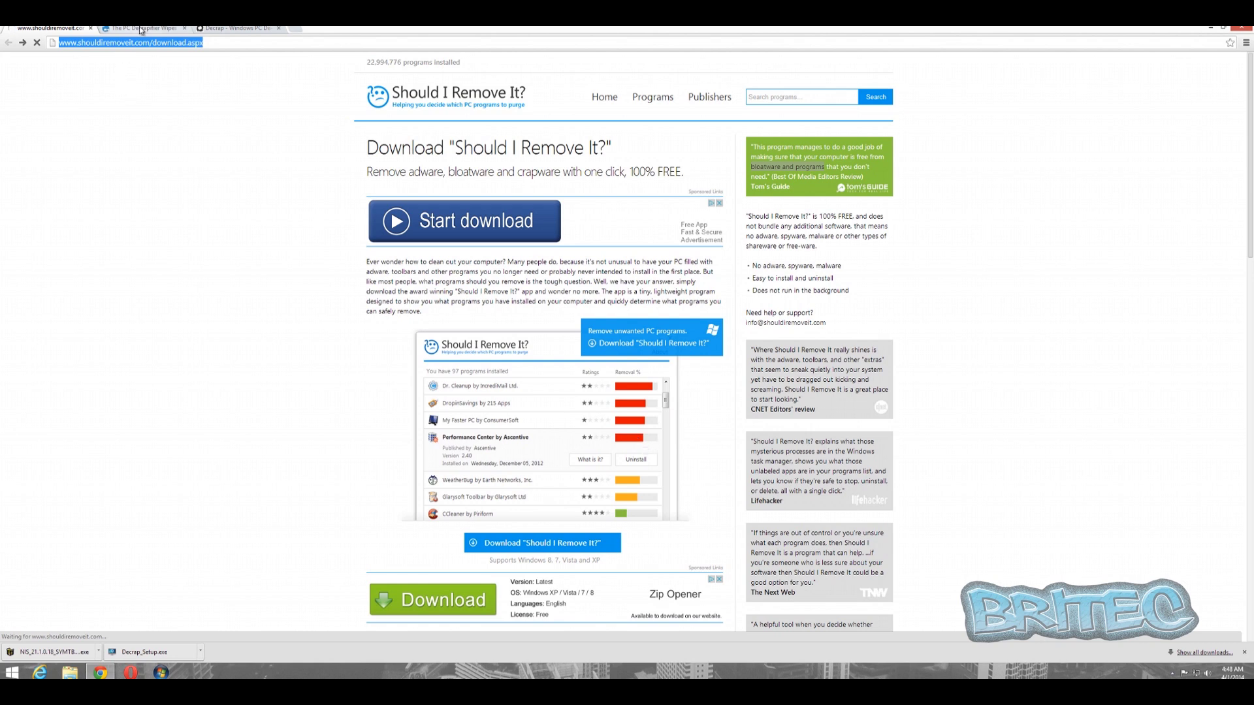
click(170, 630)
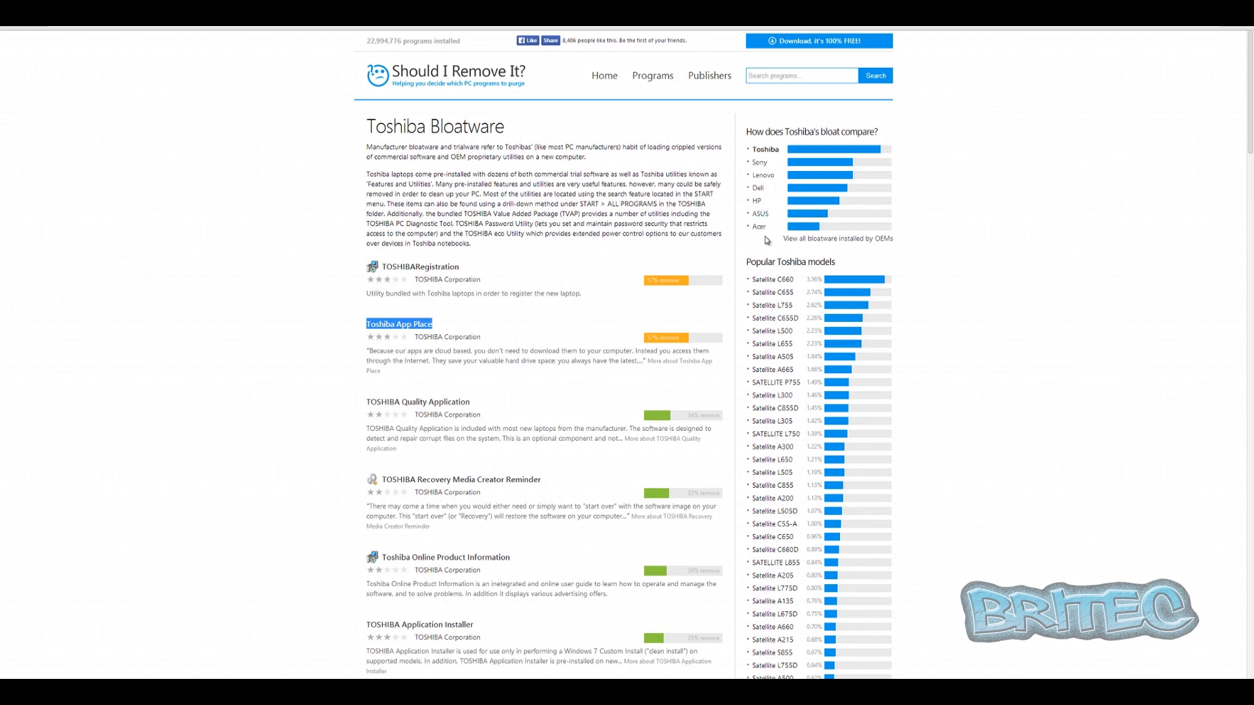
scroll(848, 454, down, 1)
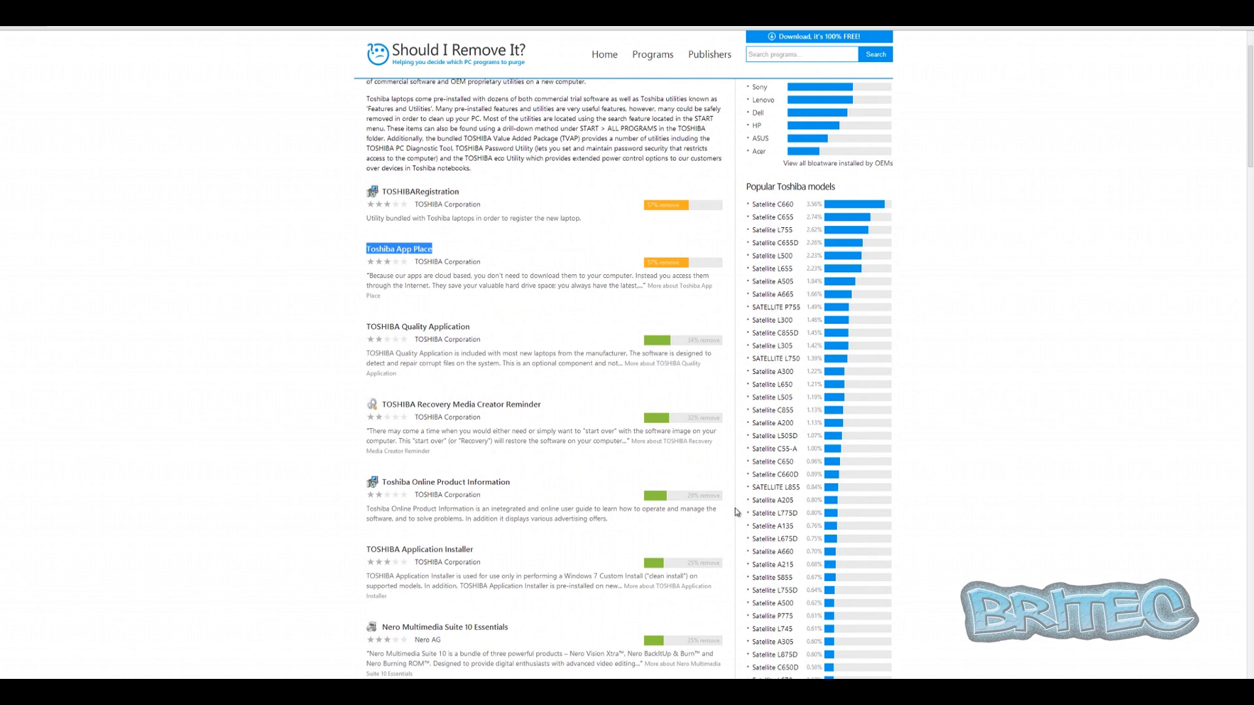
scroll(748, 540, up, 1)
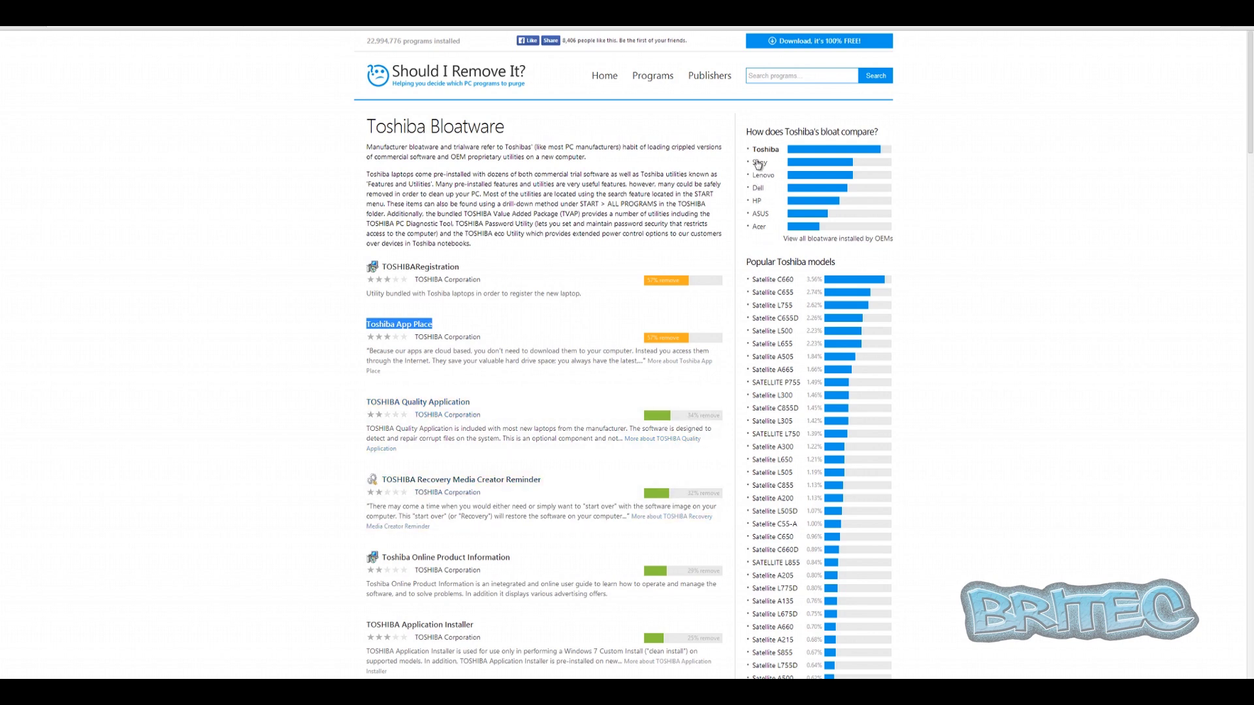
View the website's list of most common programs with their ratings and removal percentages
click(655, 81)
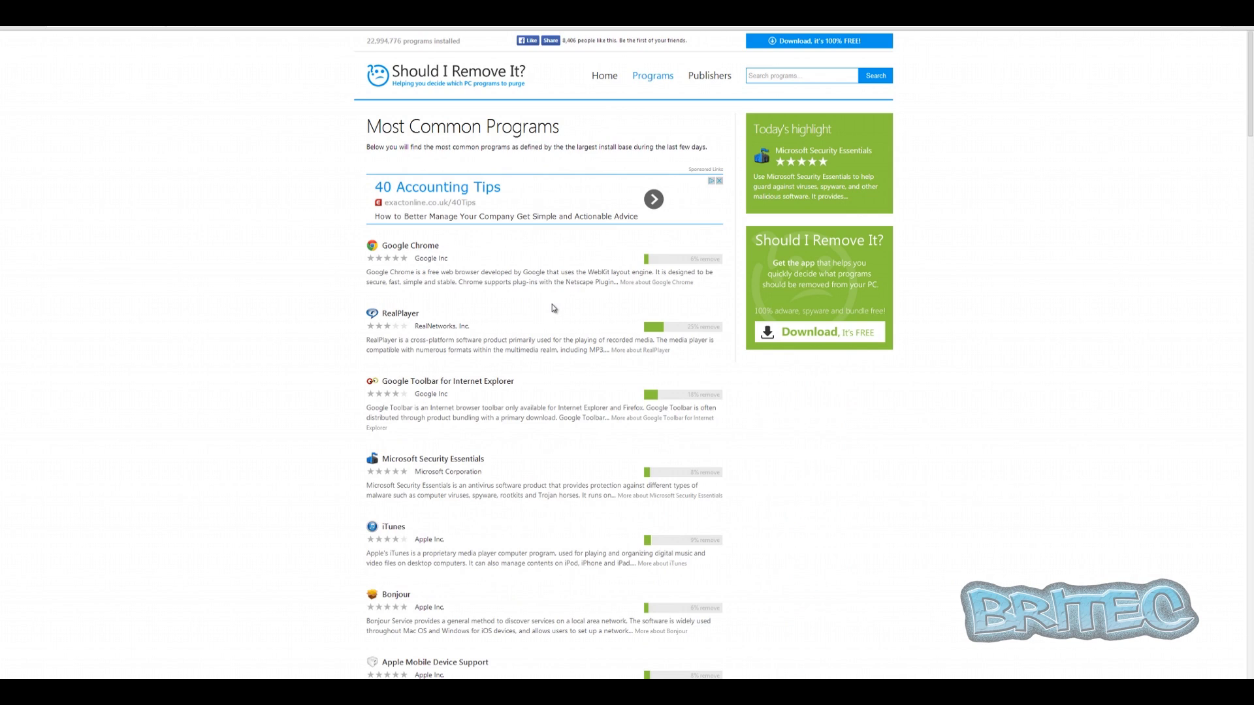
scroll(552, 308, down, 5)
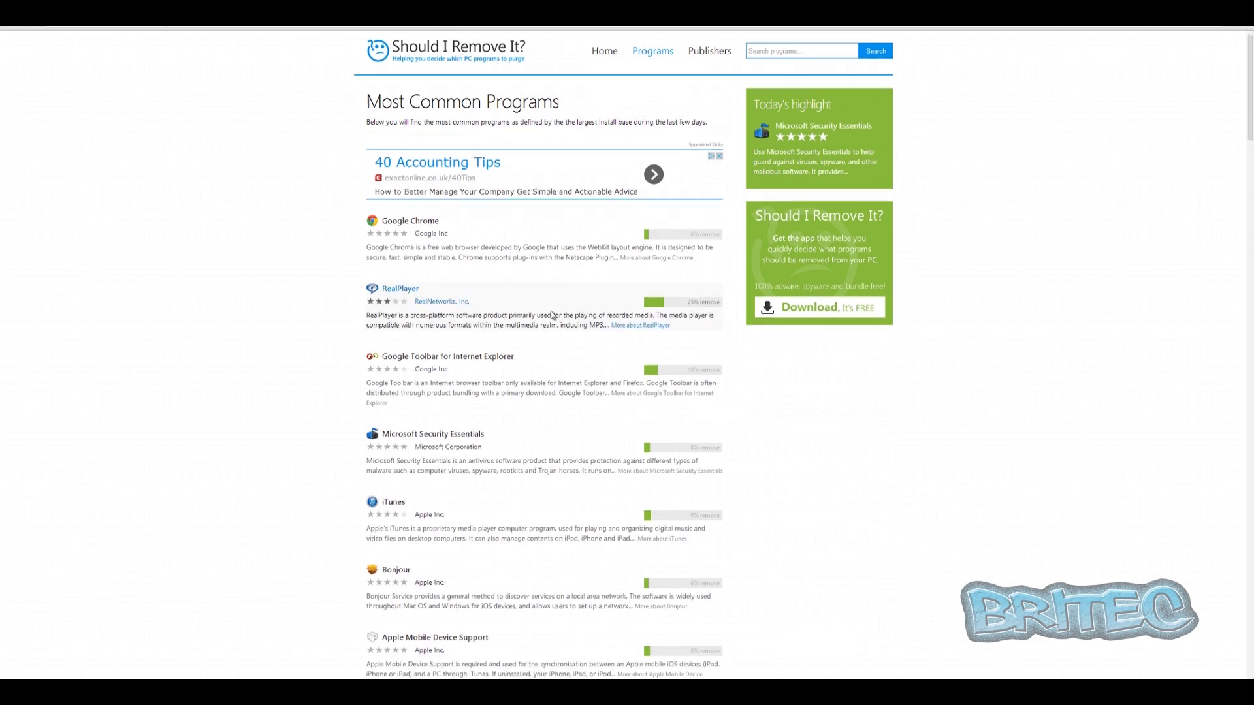
scroll(552, 316, up, 5)
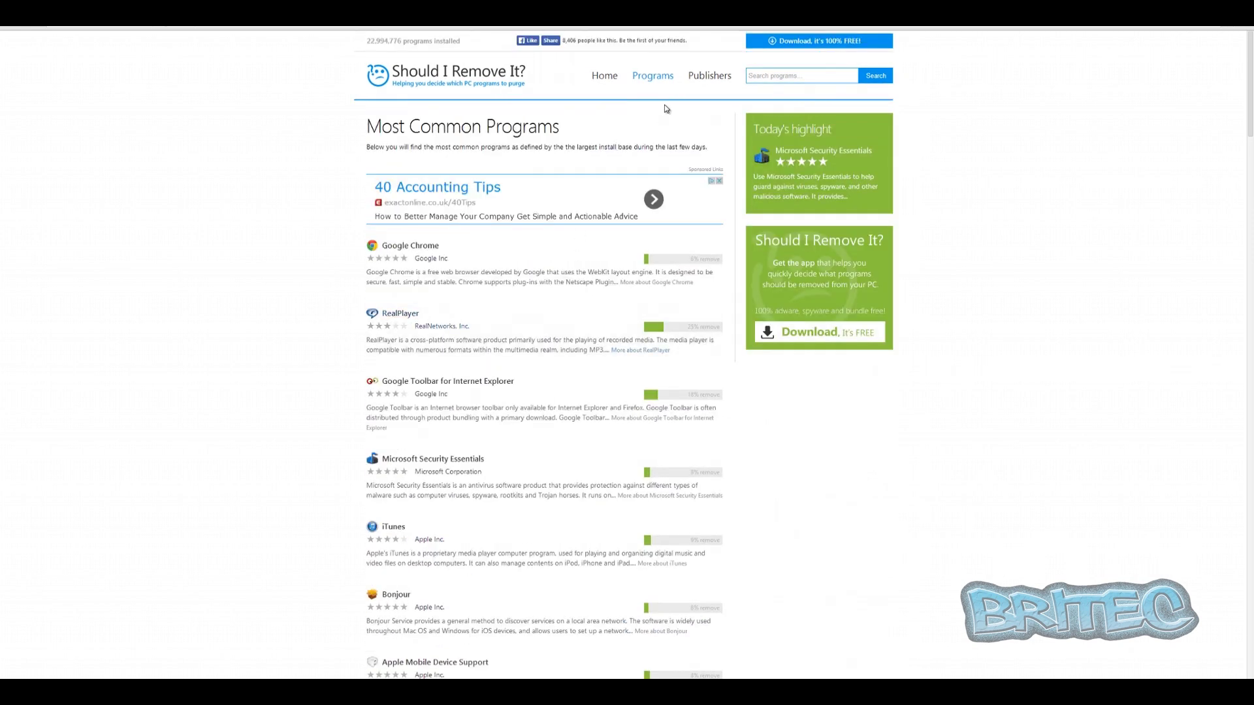
Open the WildTangent page from the list of top publishers and look through its programs
click(700, 77)
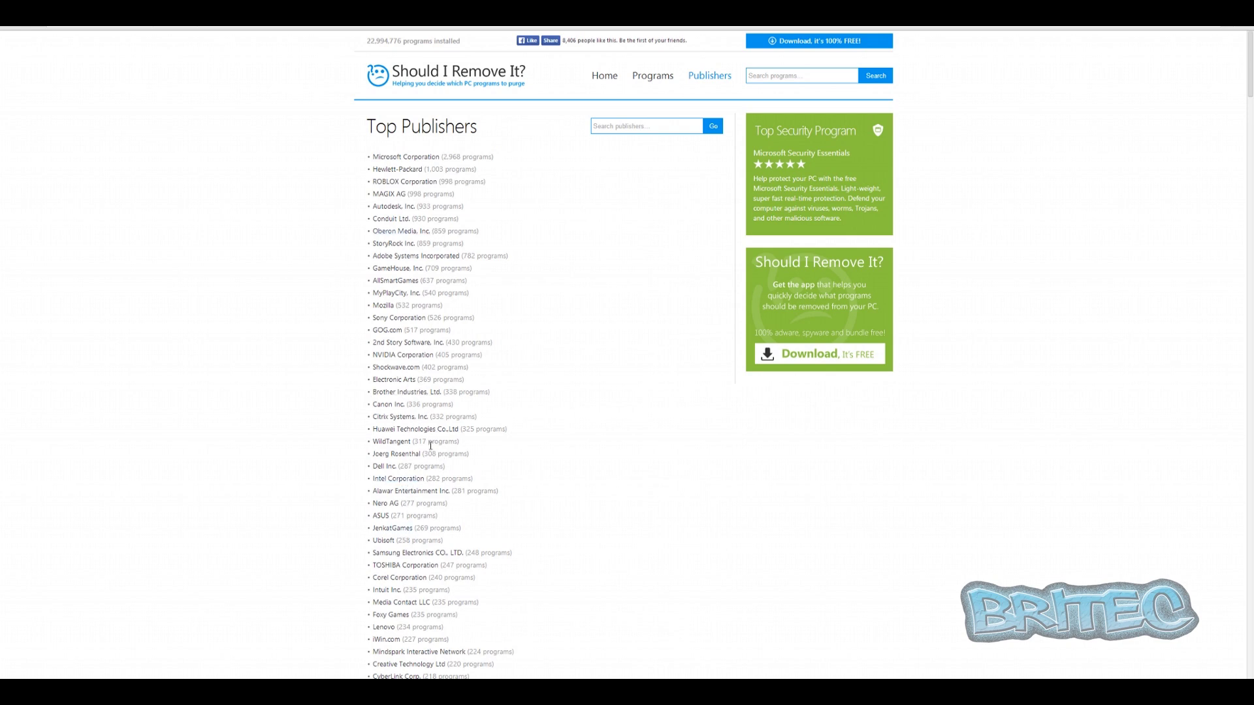
click(390, 447)
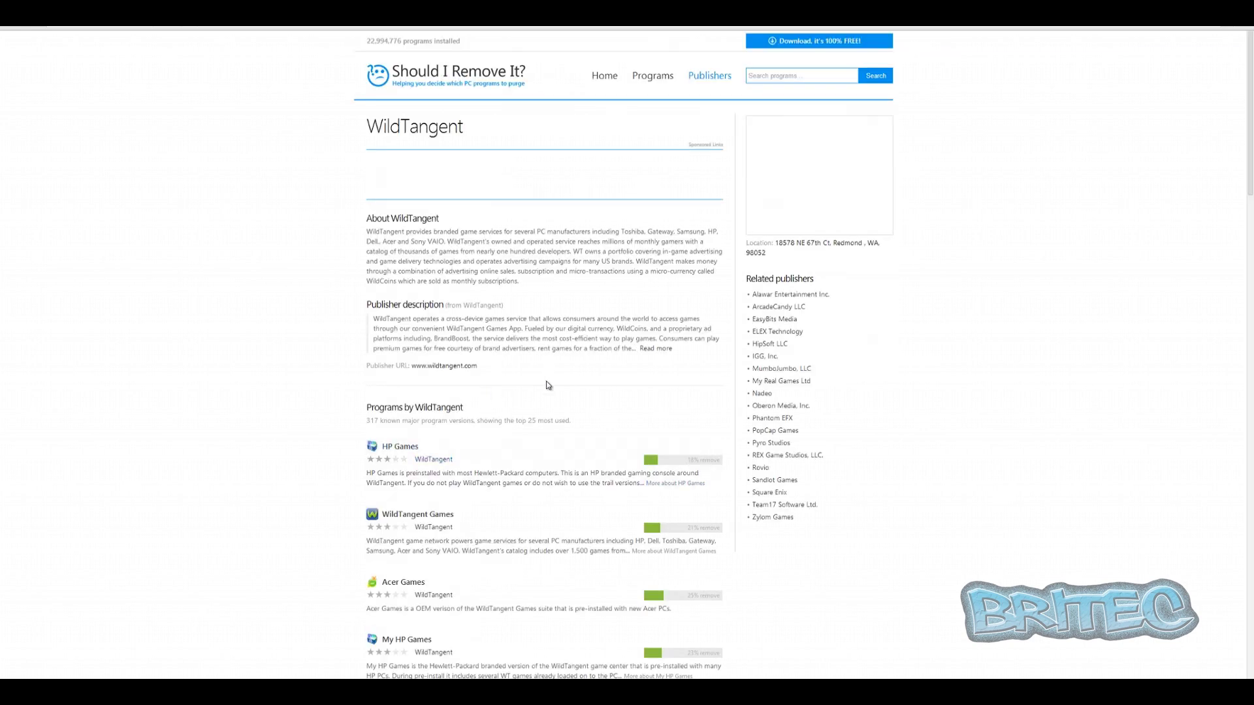
scroll(564, 464, down, 5)
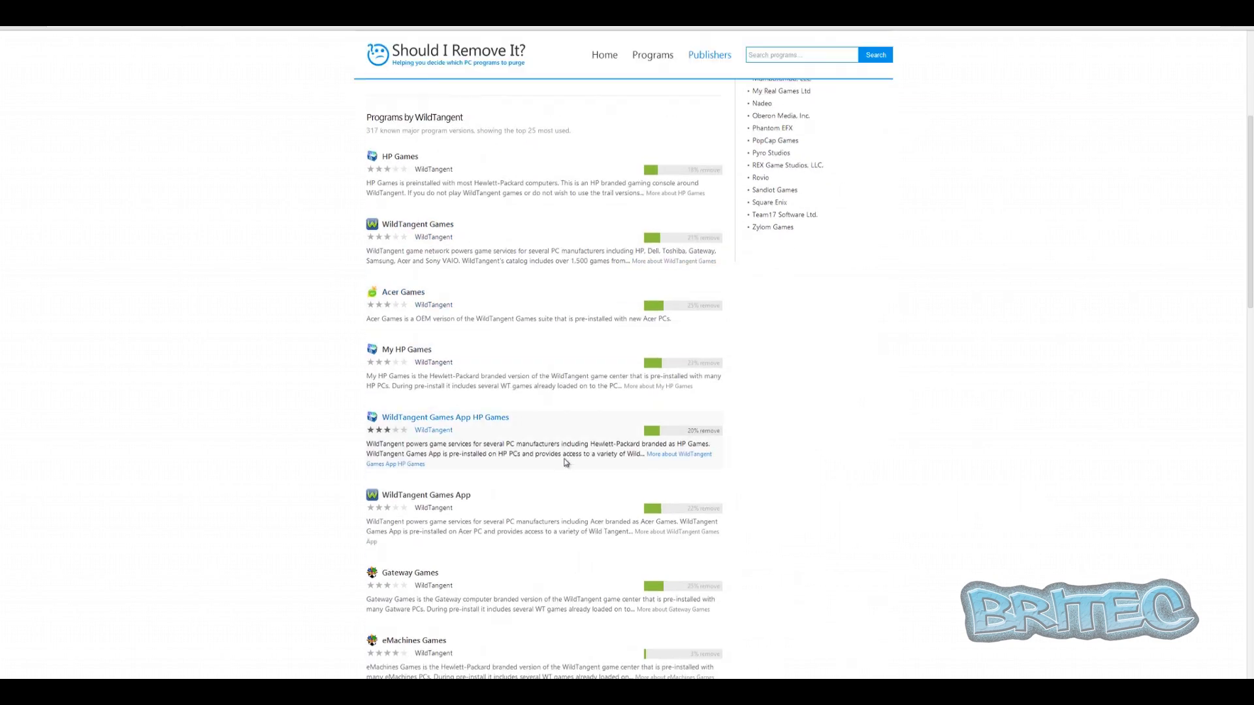
scroll(566, 462, down, 8)
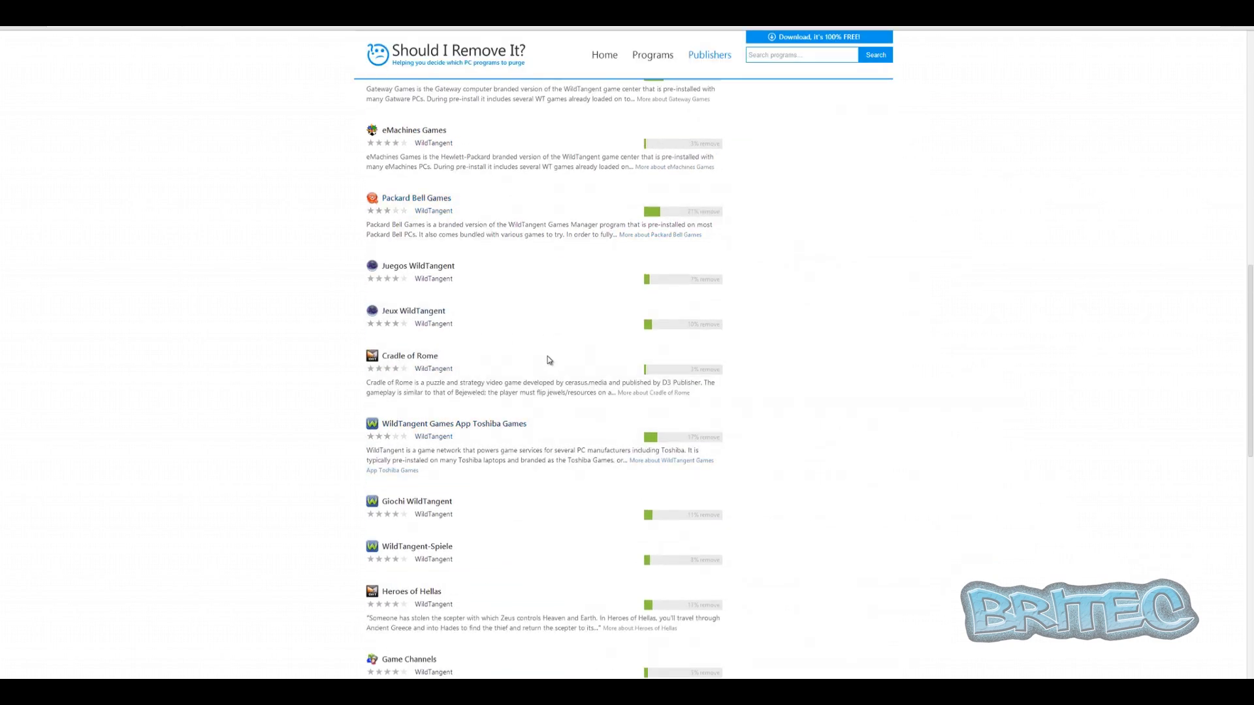
scroll(532, 375, down, 2)
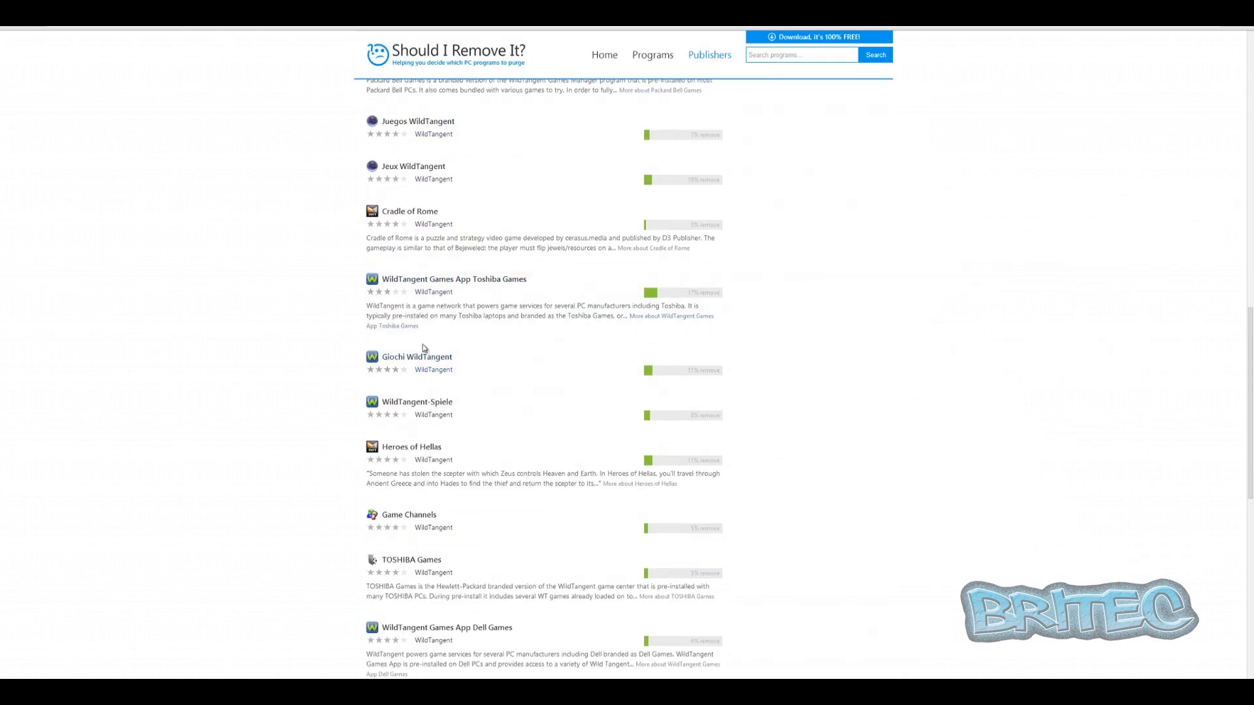
scroll(577, 453, down, 5)
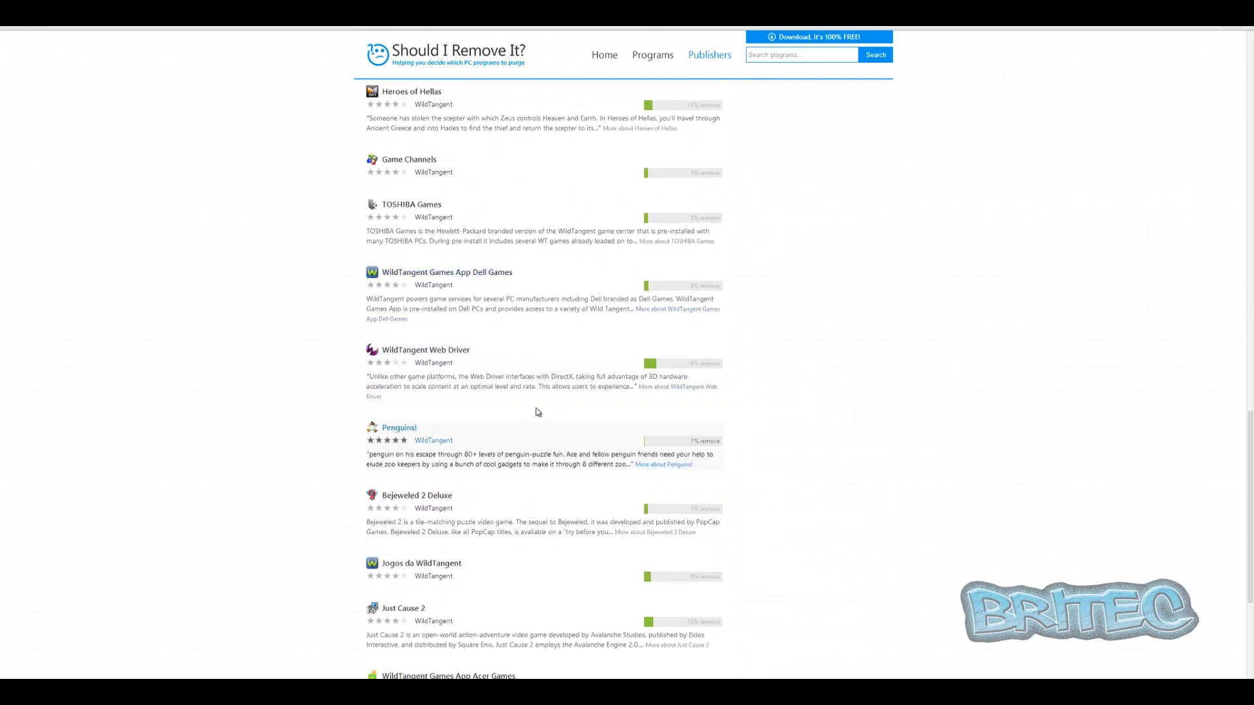
scroll(597, 371, up, 2)
scroll(596, 371, up, 2)
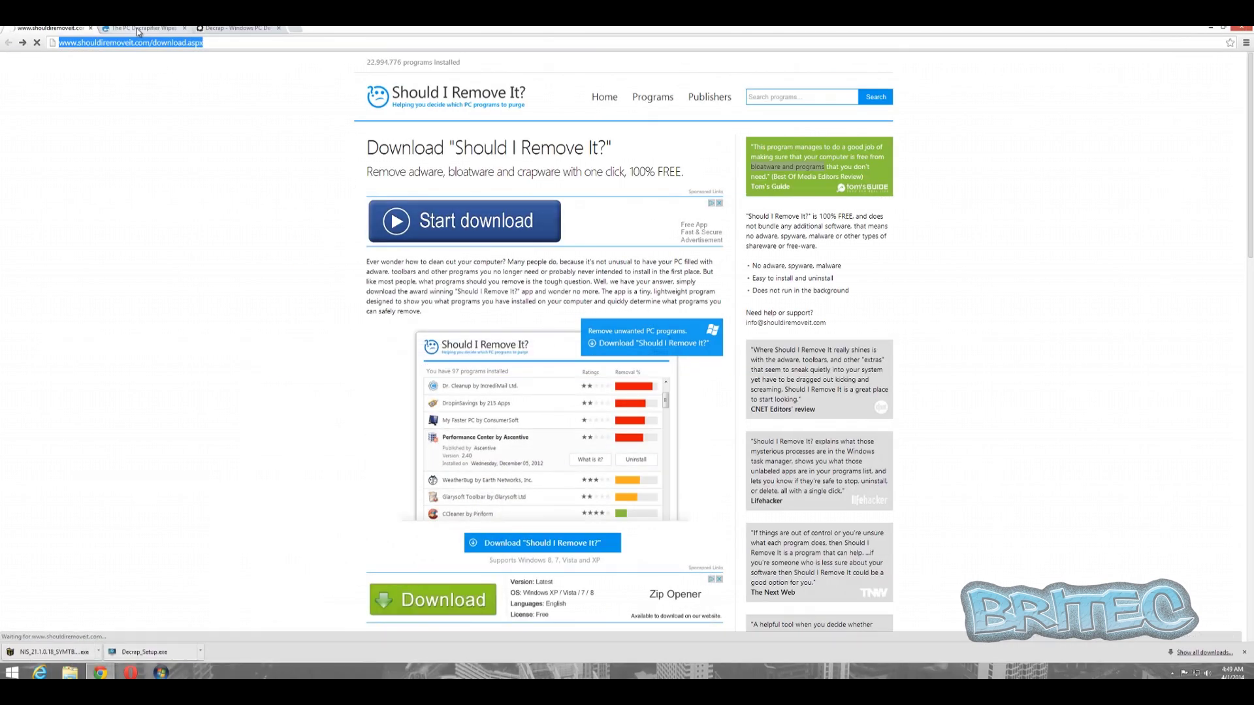
View the PC Decrapifier and Decrap websites, including the manufacturer bloatware sections, and minimize the browser
click(138, 30)
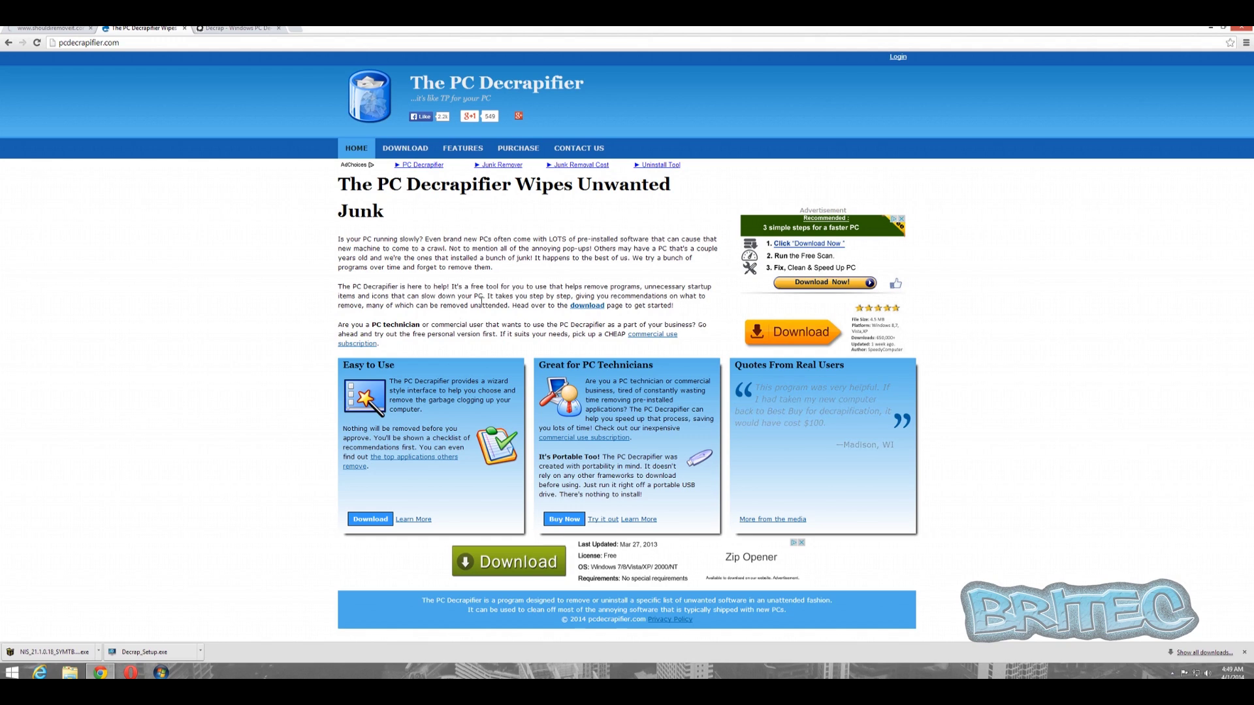
click(234, 29)
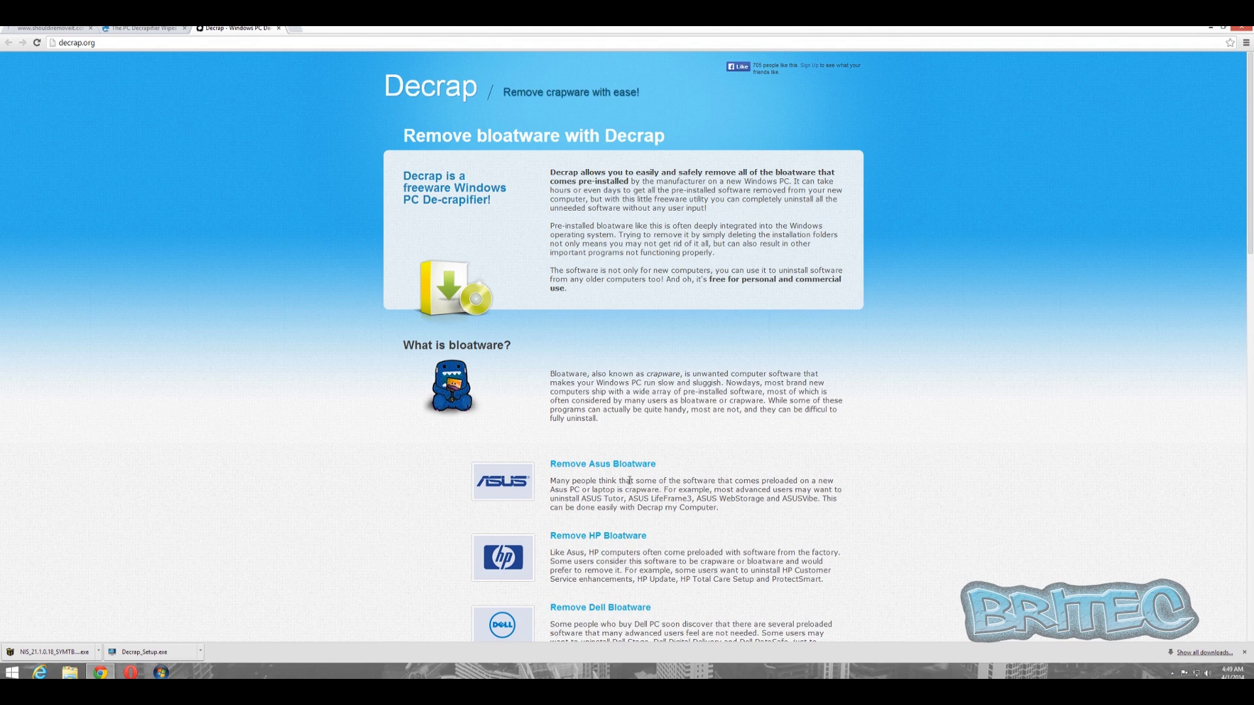
scroll(653, 484, down, 2)
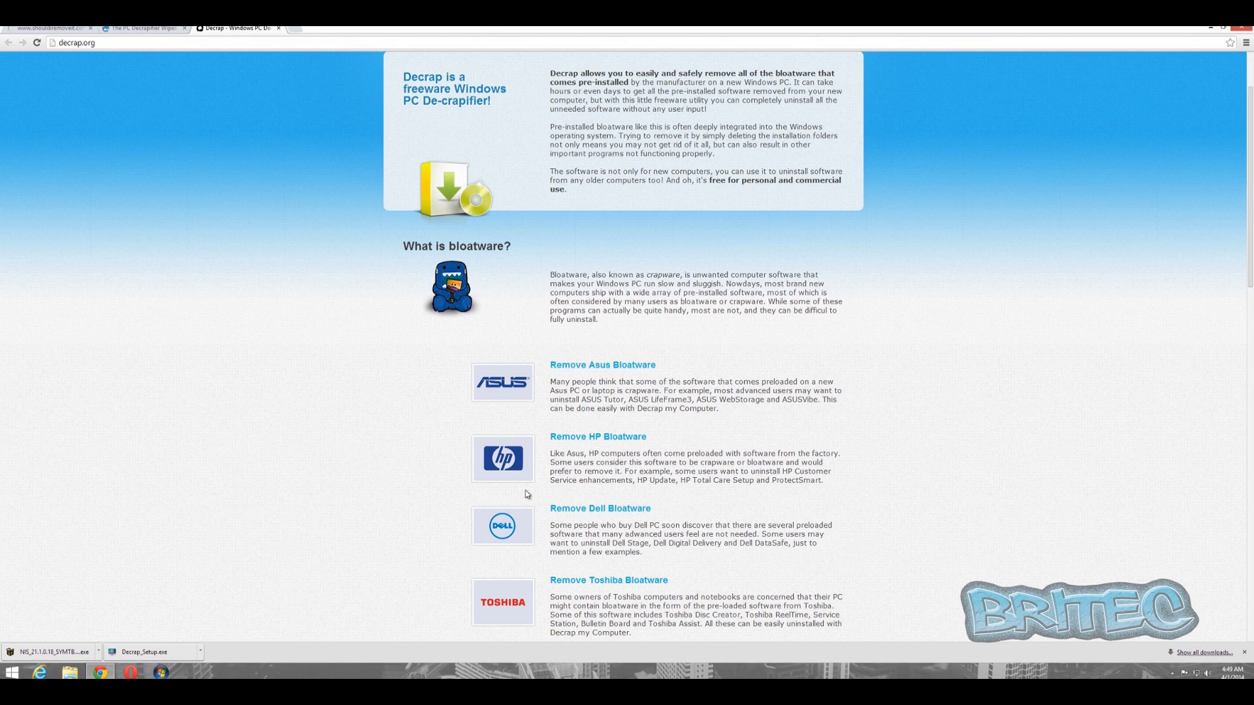
click(1213, 30)
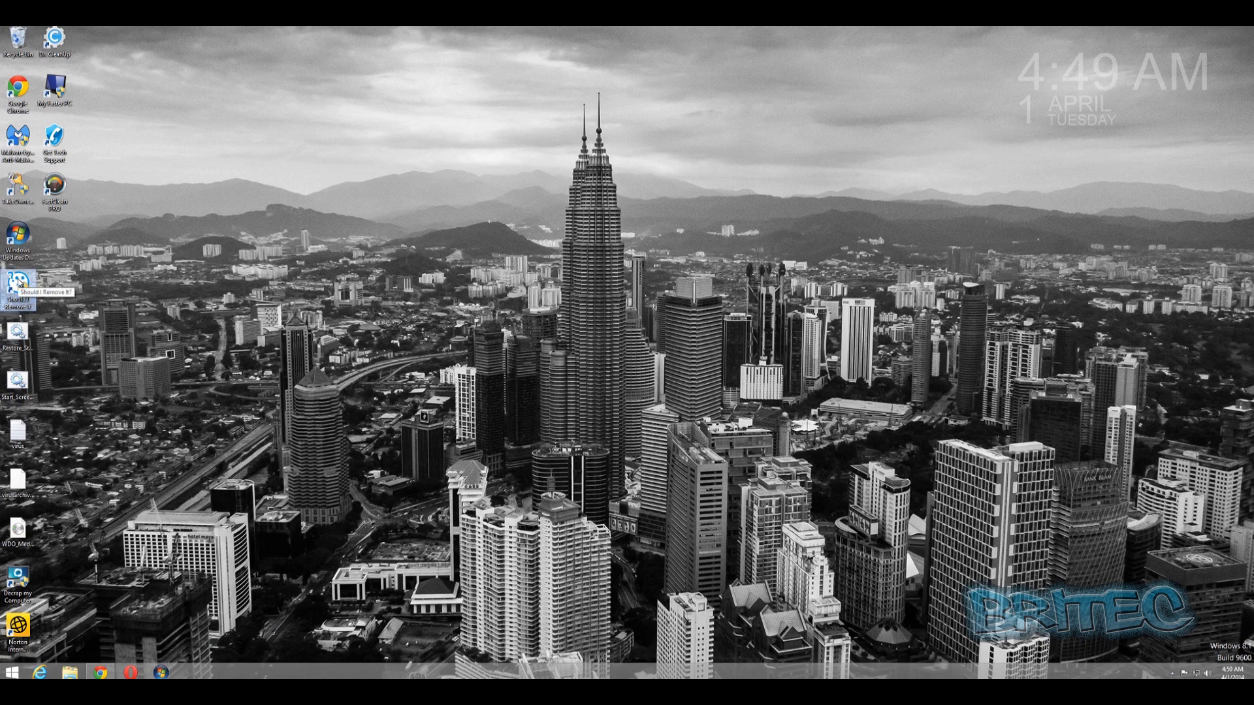
Launch the Should I Remove It? desktop program and look through its list of installed programs
drag(19, 283, 542, 457)
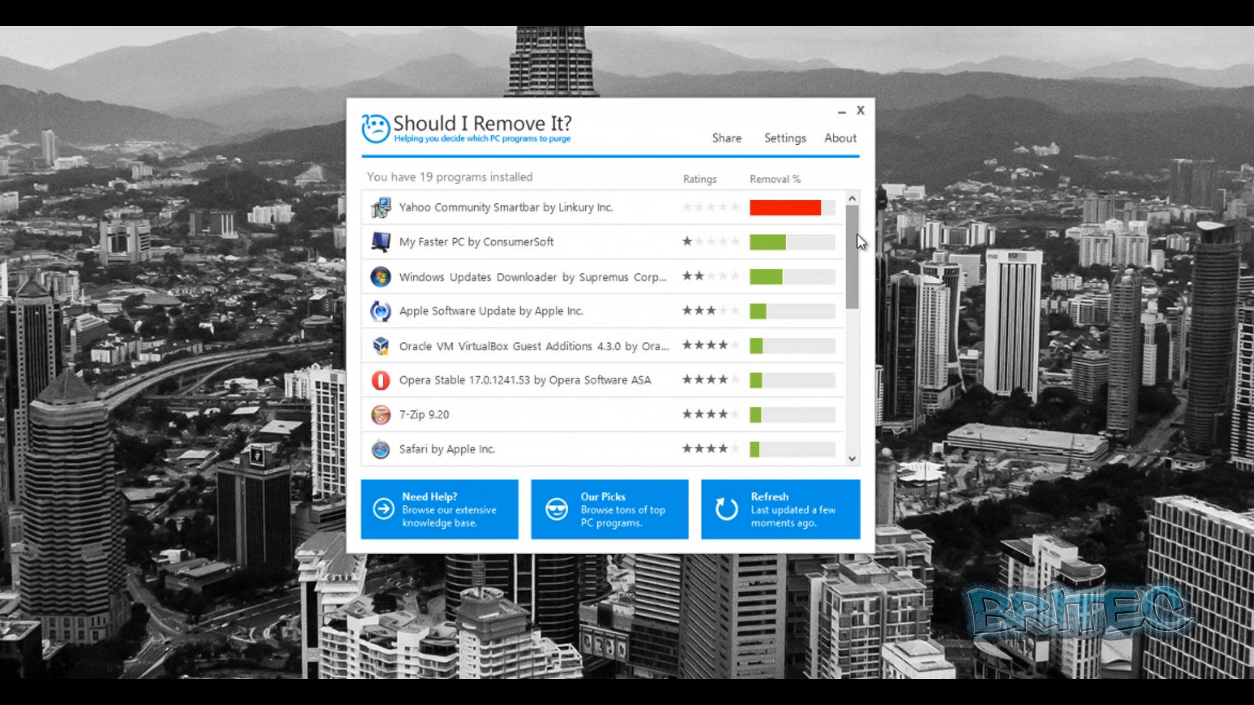
drag(855, 243, 831, 442)
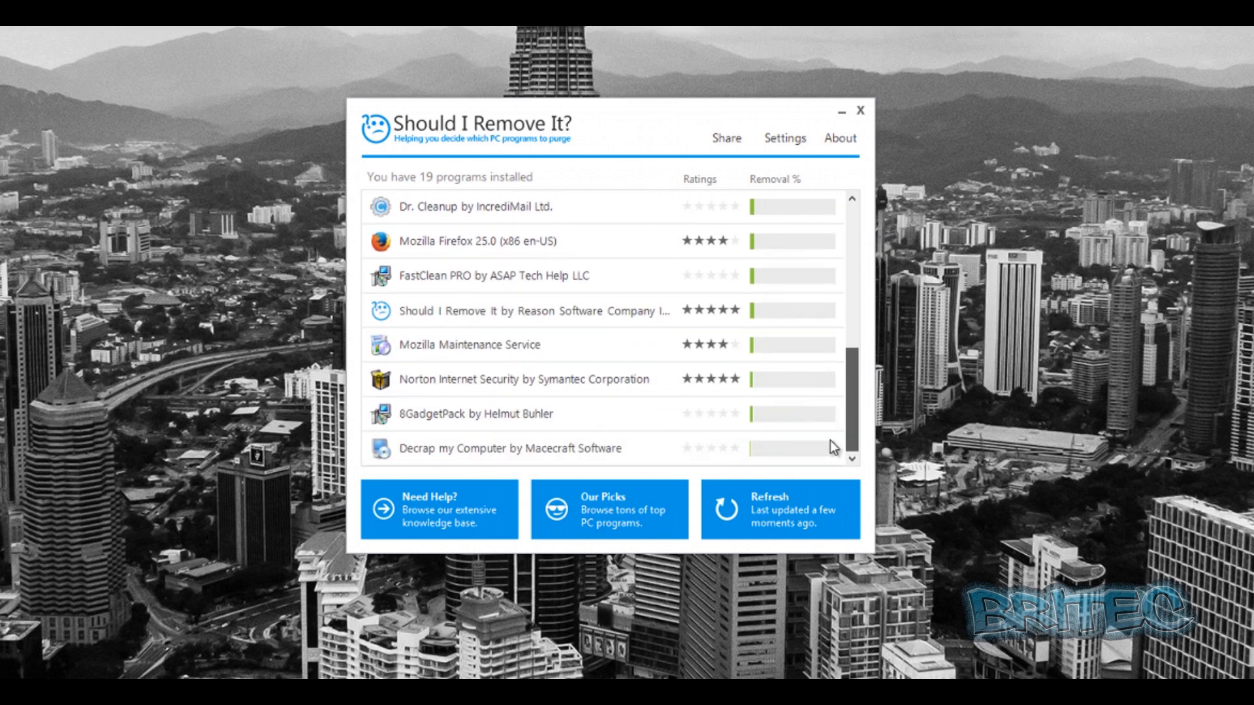
scroll(835, 356, up, 1)
drag(835, 350, 850, 447)
Uninstall Dr. Cleanup by IncrediMail Ltd. from the installed programs list and confirm the removal
click(523, 216)
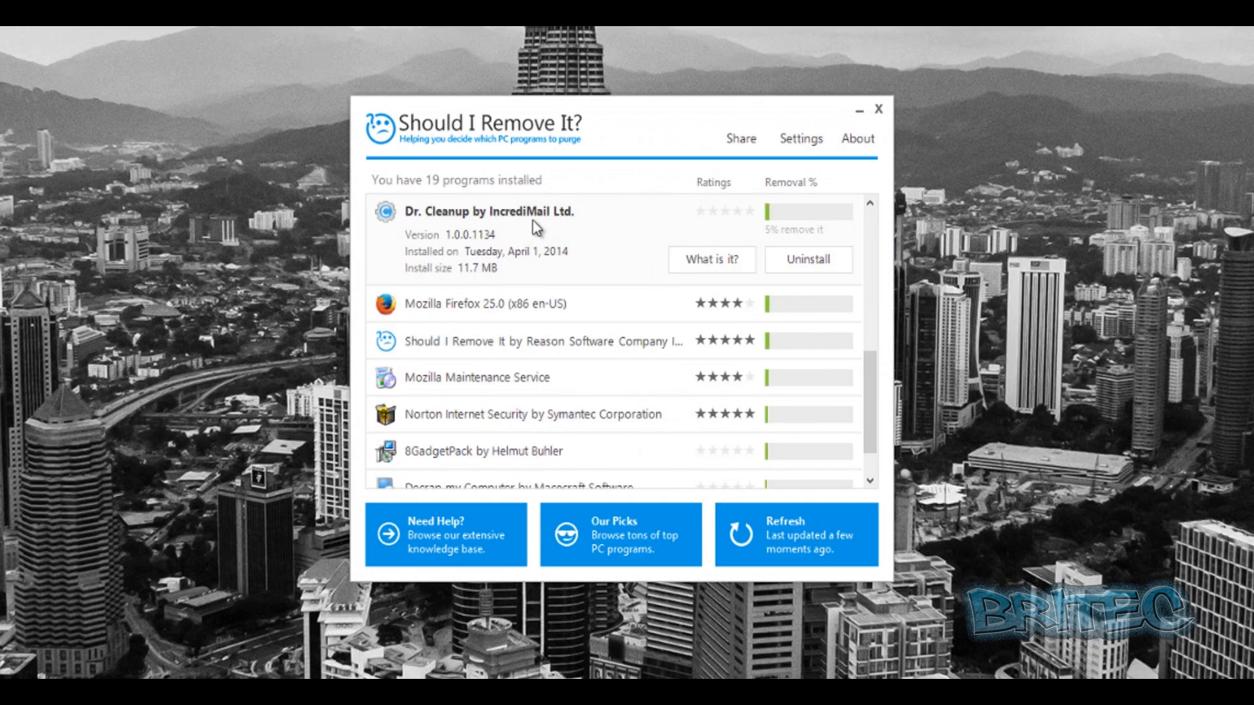
click(531, 222)
click(531, 218)
click(801, 257)
click(543, 414)
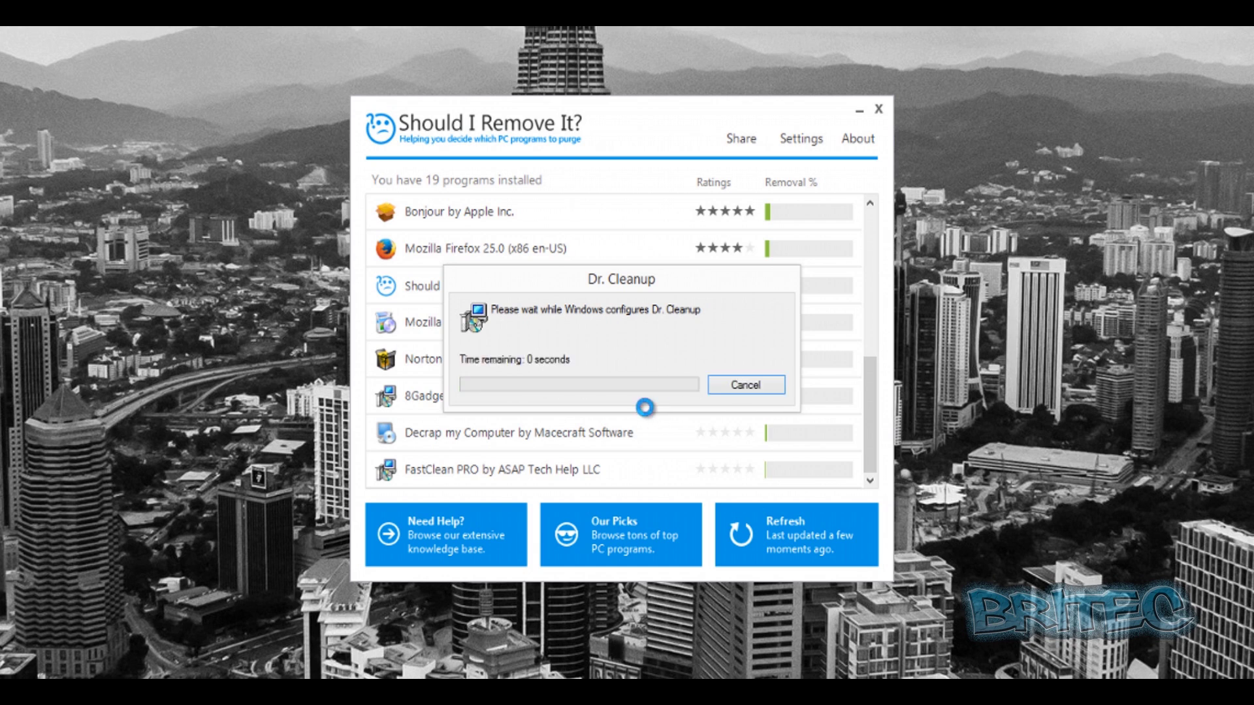
Uninstall FastClean PRO by ASAP Tech Help LLC, automatically closing its running application and confirming the closure
click(557, 469)
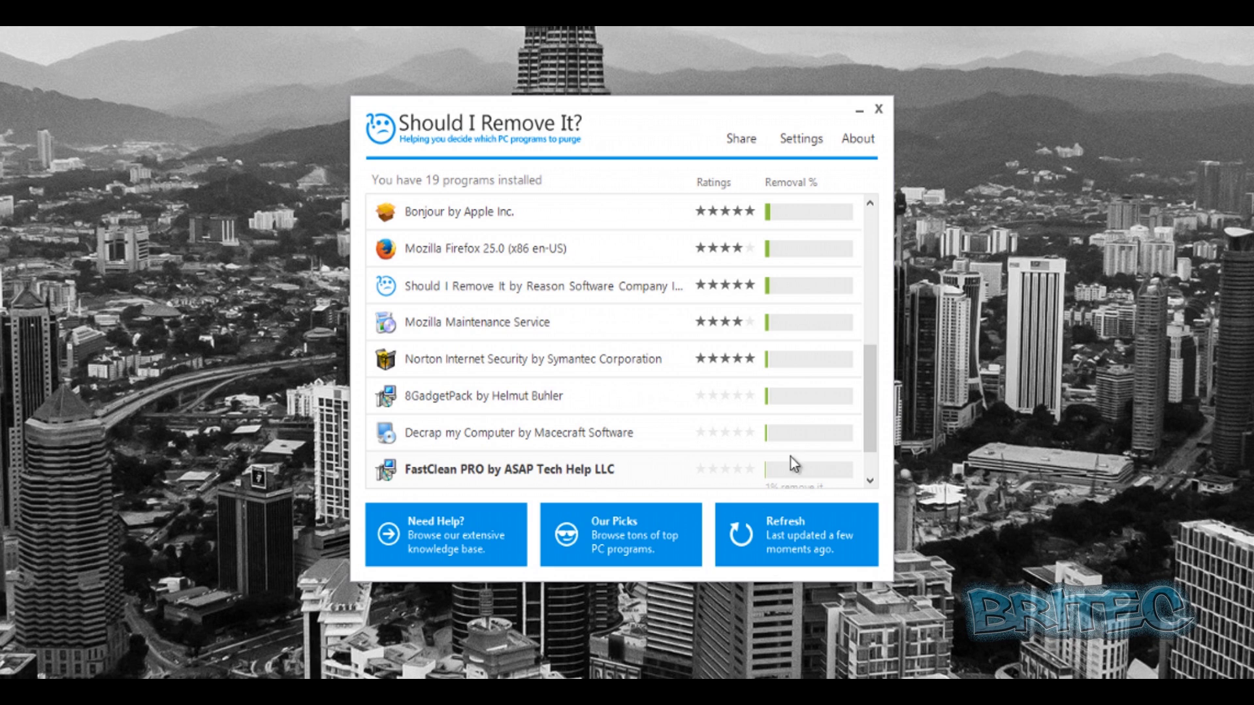
scroll(875, 405, down, 1)
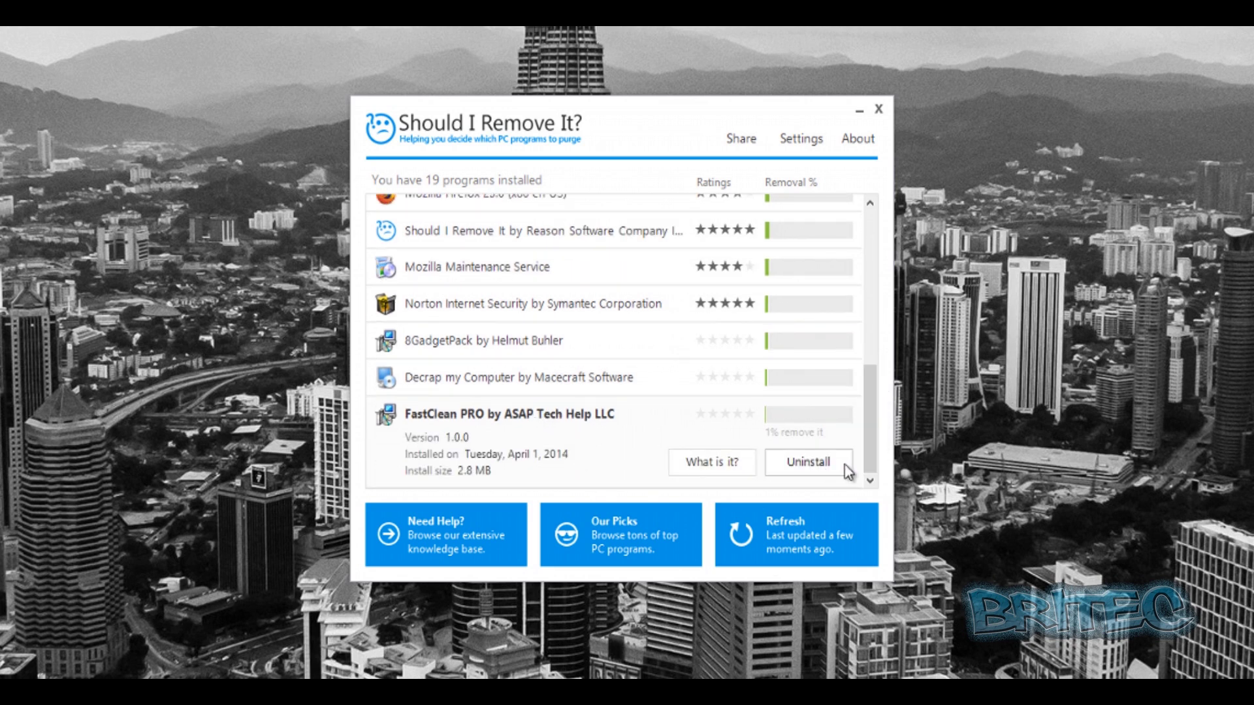
click(814, 468)
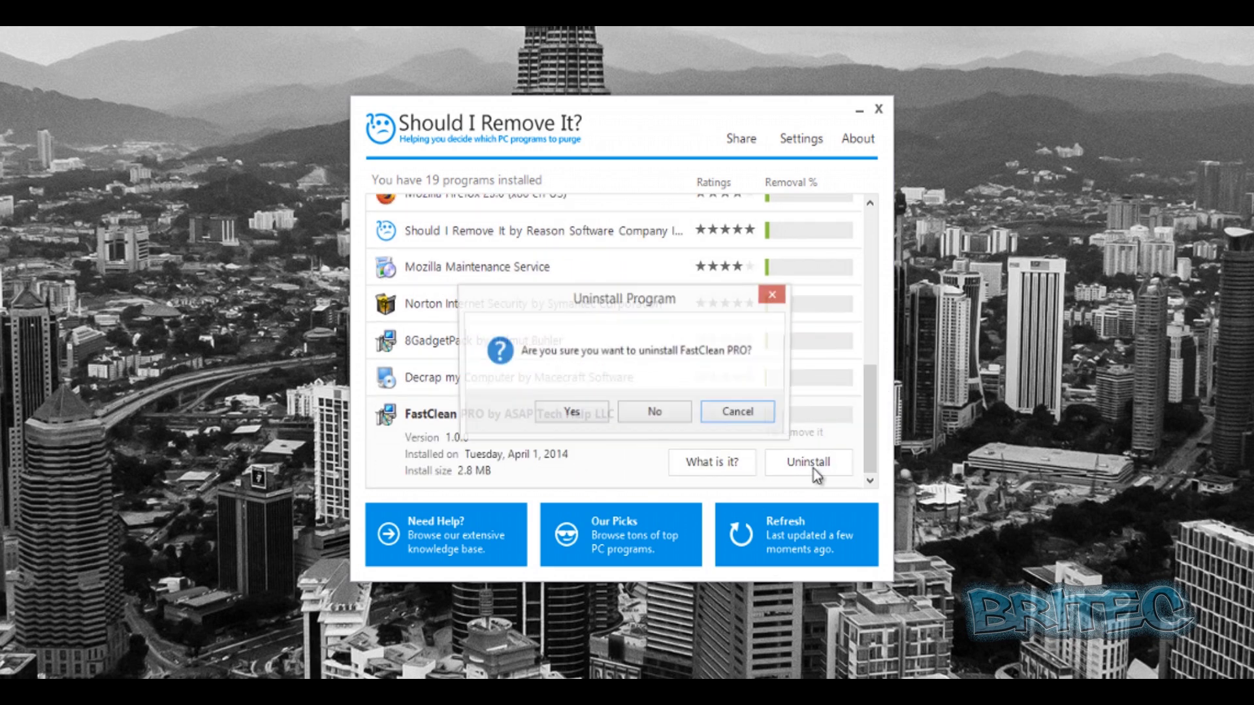
click(566, 413)
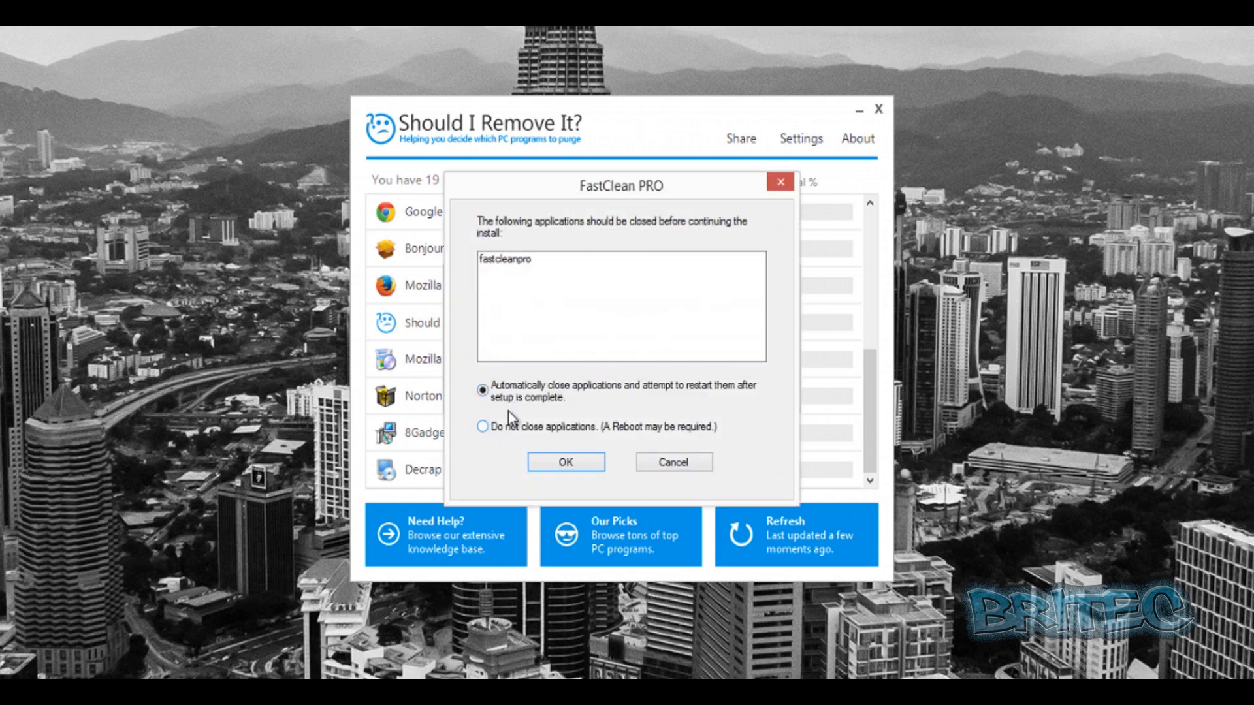
click(555, 458)
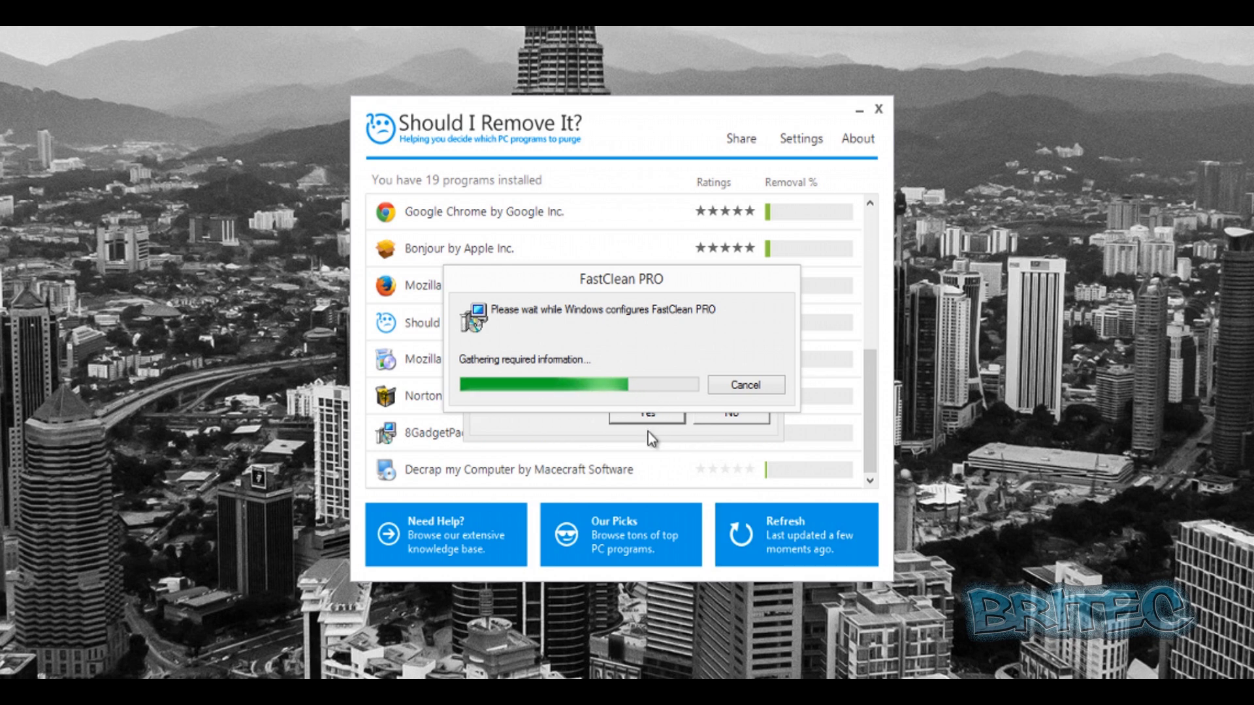
click(574, 426)
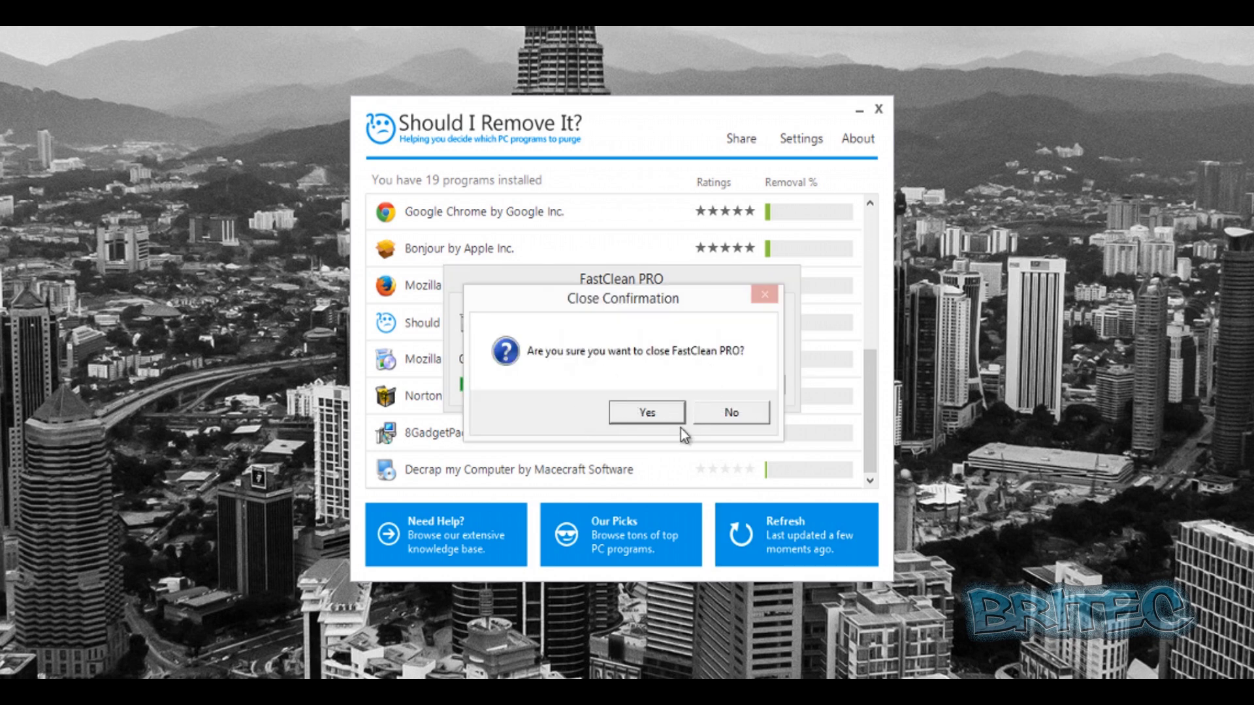
click(647, 414)
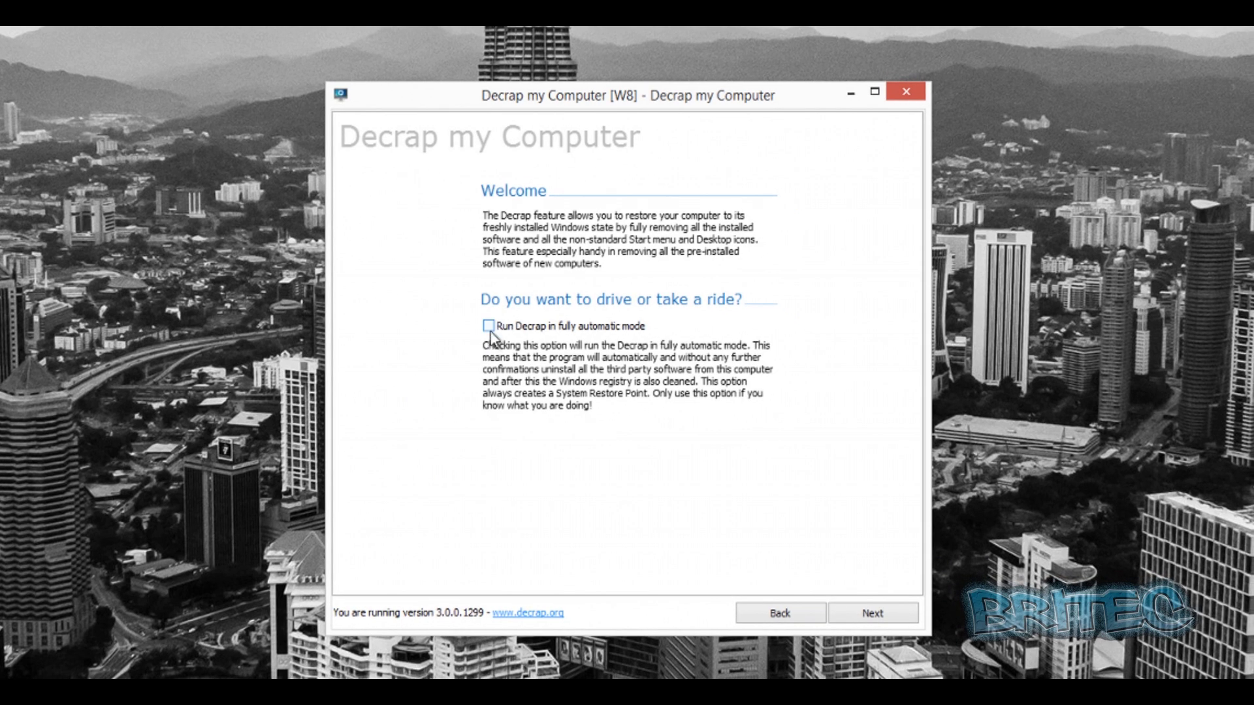
In Decrap my Computer, try the fully automatic mode option, switch it off again and proceed to the items available for removal
click(489, 330)
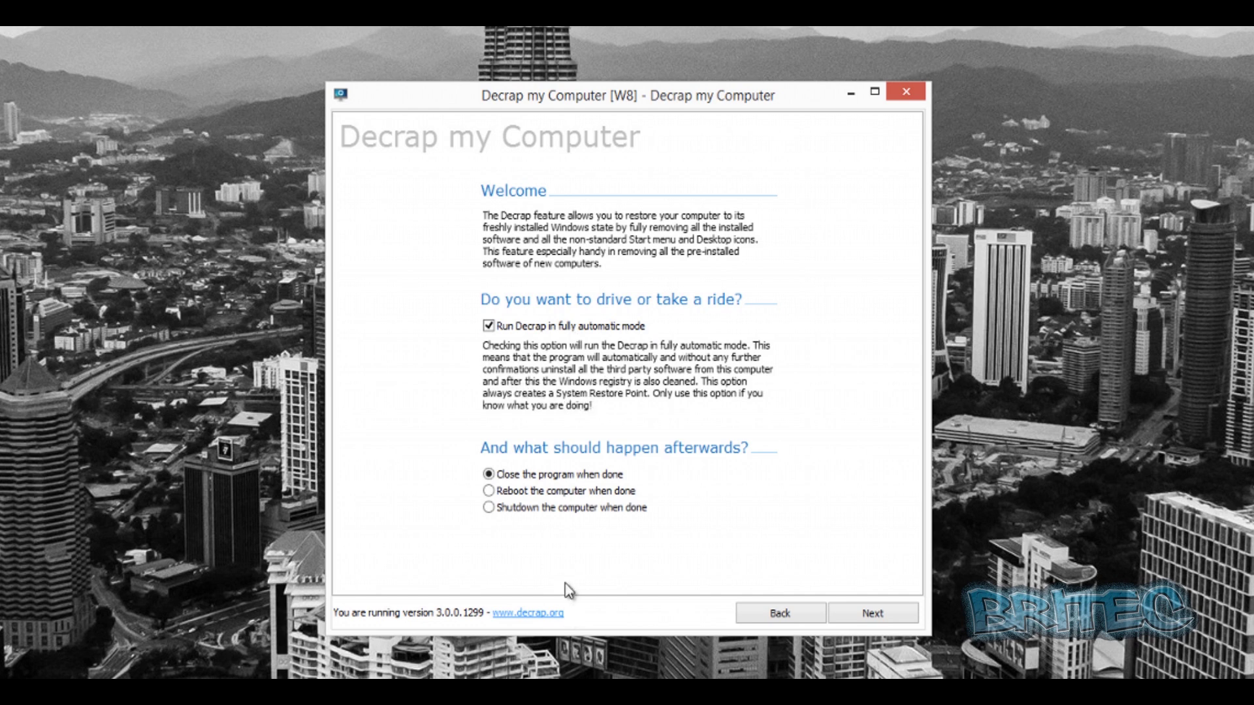
click(490, 327)
click(873, 614)
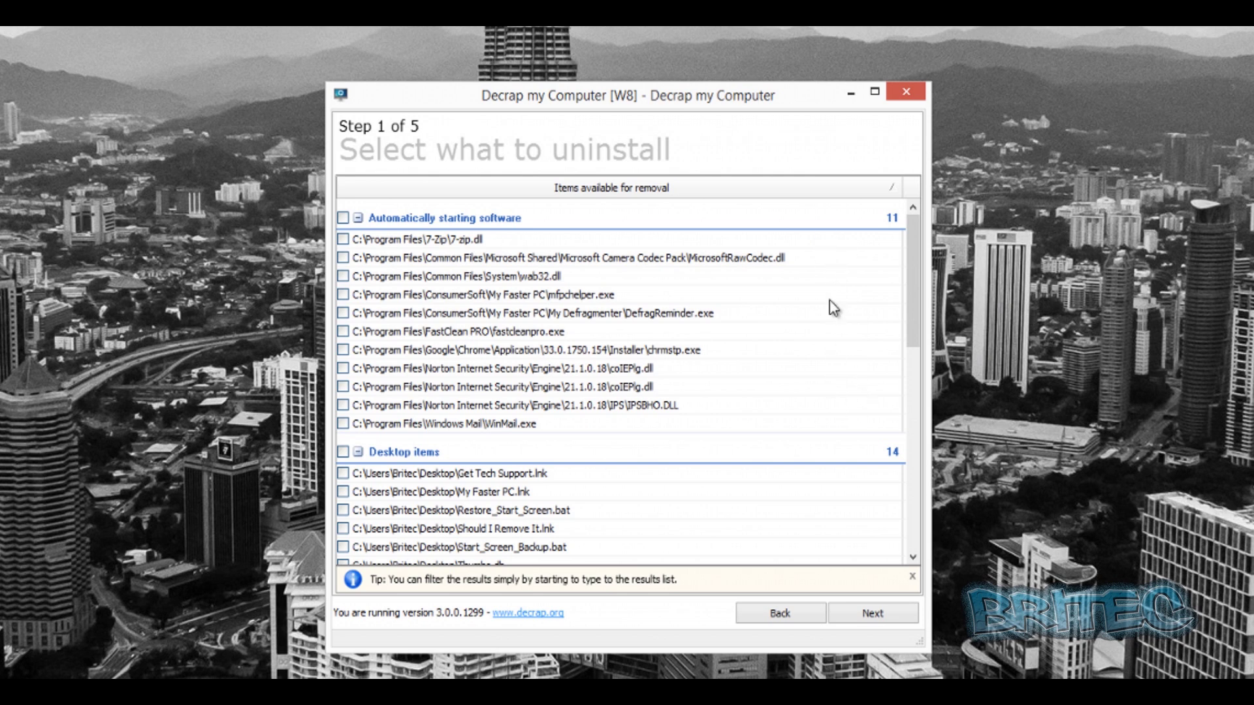
Mark DefragReminder.exe and Chrome's chrmstp.exe for removal, clear both selections and close Decrap my Computer
drag(912, 288, 918, 251)
click(342, 313)
click(340, 351)
click(343, 313)
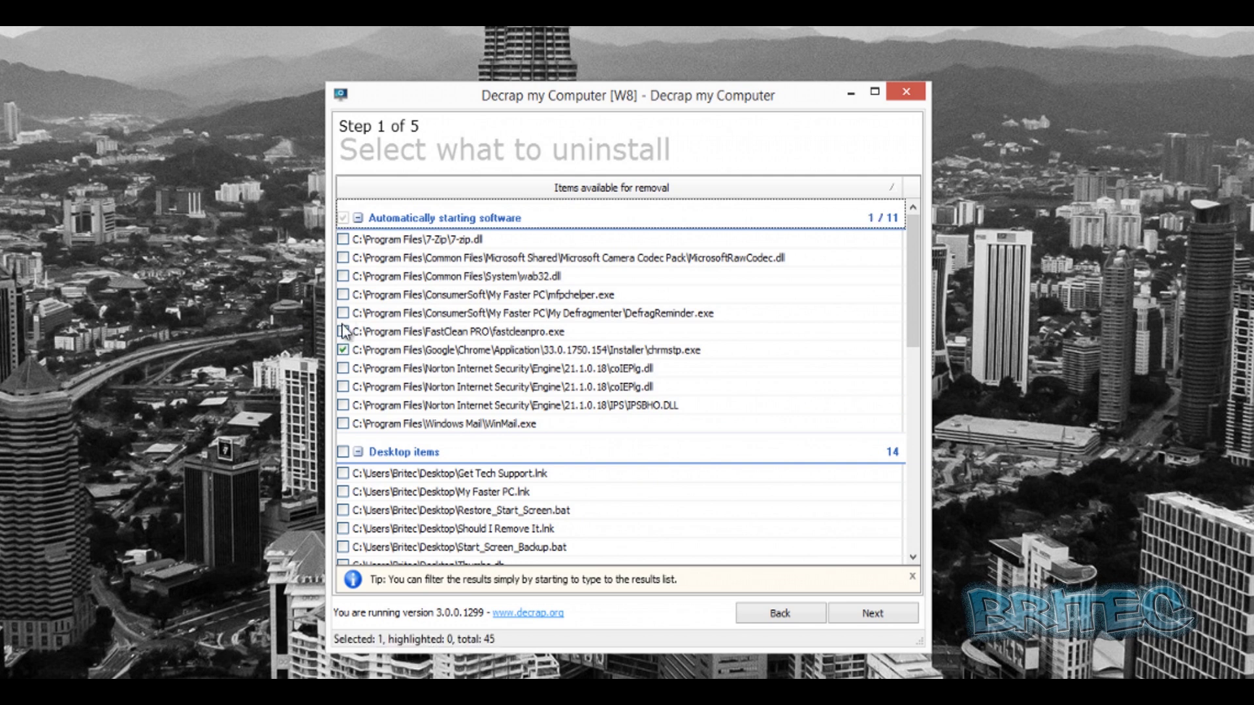
click(343, 351)
click(906, 93)
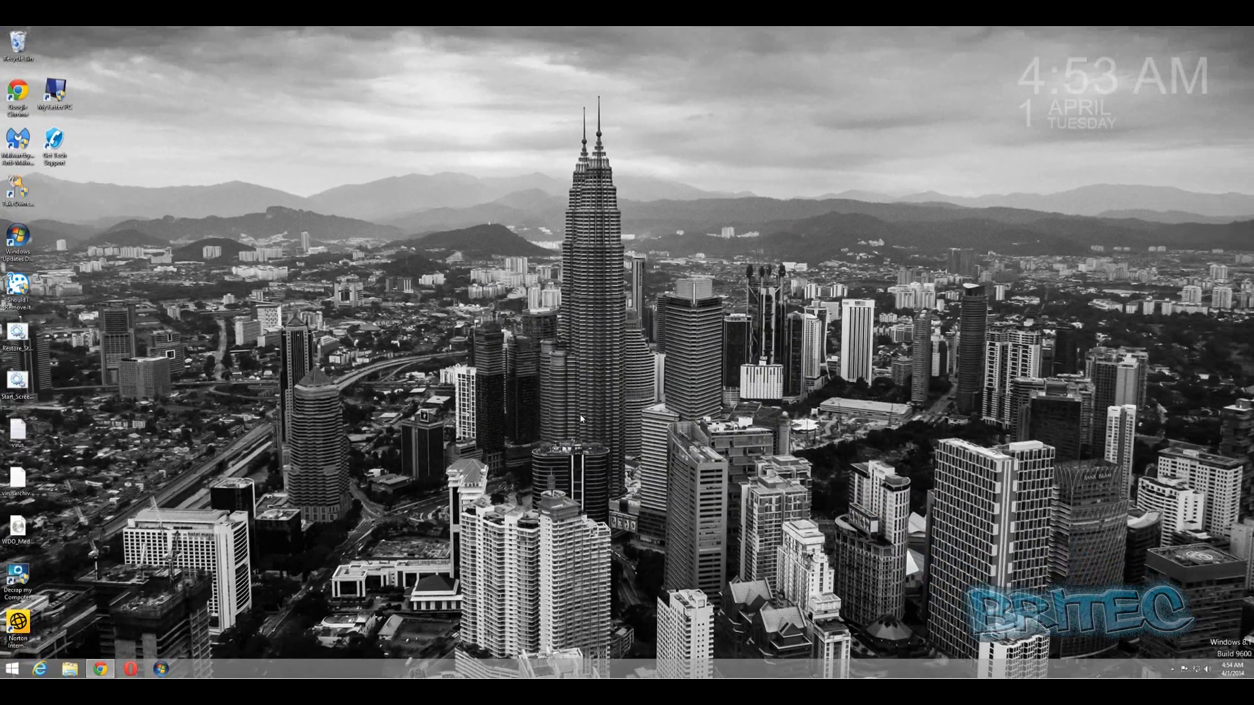